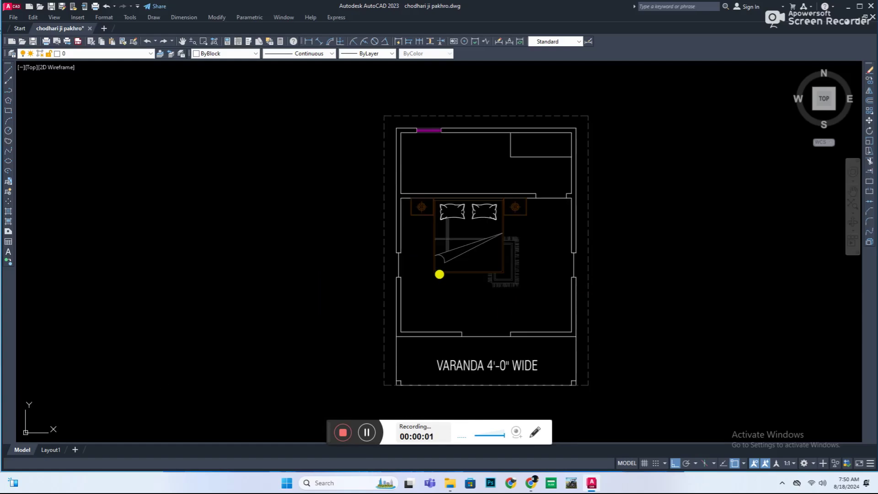
- Draw a small switch rectangle on the bedroom wall and colour it red
scroll(631, 320, down, 1)
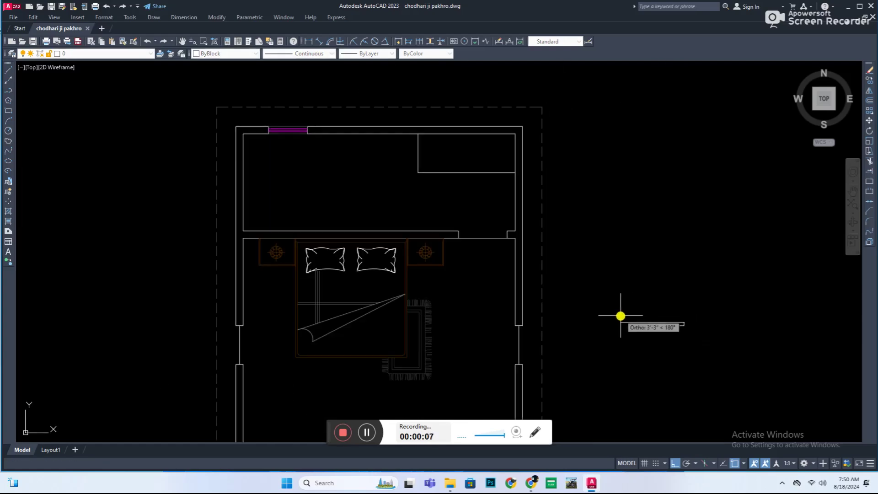
scroll(747, 284, up, 5)
text(h)
key(Return)
click(593, 318)
click(589, 316)
click(227, 54)
click(224, 80)
scroll(663, 325, up, 4)
- Change the switch rectangle's colour to magenta
text(b)
key(Return)
key(Escape)
click(228, 53)
click(215, 114)
- Save the magenta switch rectangle as a block named ys
text(b)
key(Return)
text(ys)
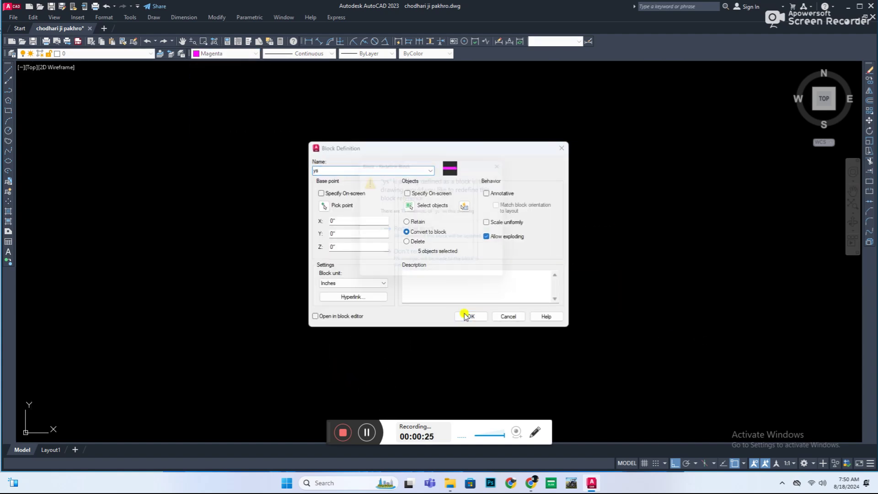
click(468, 318)
- Start a leader at the nightstand switch, running its line out to the left
scroll(378, 286, down, 2)
scroll(416, 301, up, 4)
scroll(385, 270, up, 5)
scroll(224, 269, down, 5)
scroll(440, 288, down, 1)
scroll(416, 247, up, 6)
click(416, 293)
middle_drag(44, 301, 321, 326)
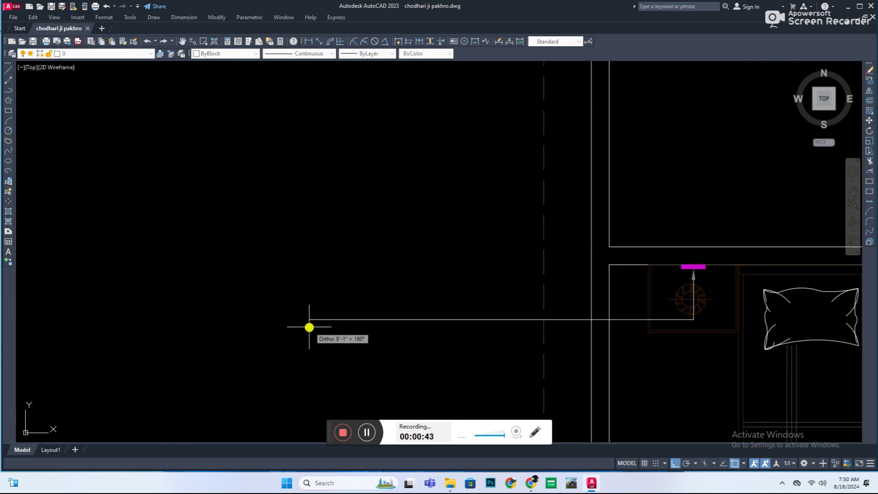
- Label the nightstand switch SWITCH BOARD on one line, correcting the spelling
click(414, 339)
text(SW)
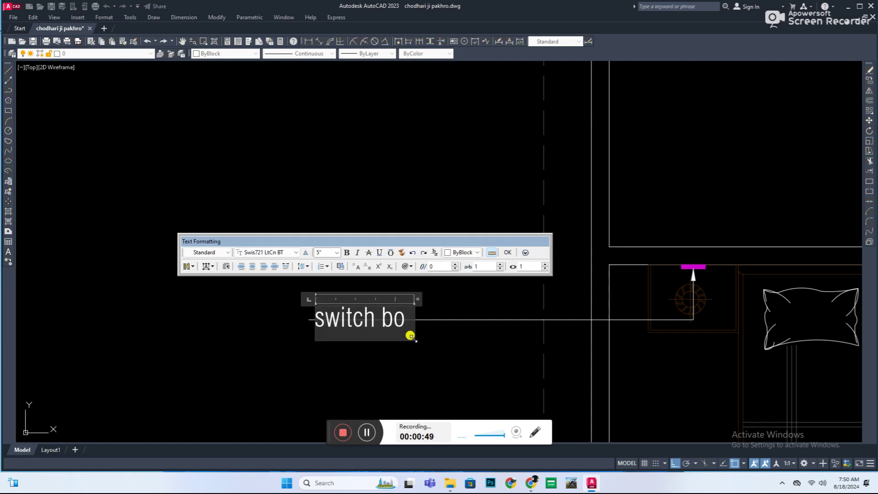
text(ad)
key(ctrl+a)
double_click(412, 300)
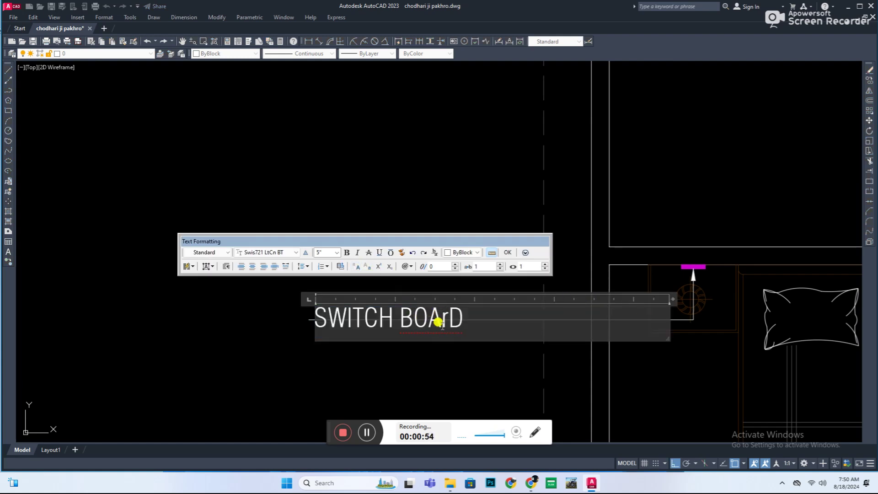
click(309, 363)
double_click(348, 315)
click(358, 366)
- Move the SWITCH BOARD label slightly further right
click(380, 378)
click(368, 294)
scroll(519, 294, down, 3)
scroll(275, 209, down, 3)
scroll(358, 325, up, 4)
scroll(327, 178, down, 1)
- Copy the switch and its SWITCH BOARD label down to the bottom wall
click(326, 63)
scroll(349, 344, up, 1)
scroll(521, 364, up, 2)
scroll(495, 333, down, 3)
scroll(500, 340, up, 2)
scroll(500, 340, down, 3)
click(523, 290)
click(378, 131)
click(363, 323)
- Select the switch block that will be rotated
scroll(363, 323, up, 2)
click(341, 255)
click(310, 313)
scroll(566, 303, down, 4)
scroll(465, 180, up, 2)
scroll(453, 333, up, 3)
scroll(449, 316, up, 2)
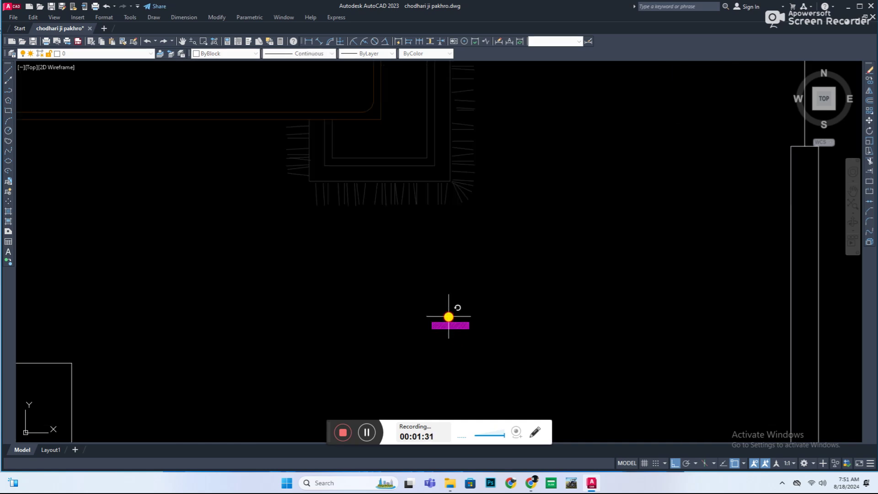
- Place the copied SWITCH BOARD leader, turning Ortho off with F8 to set its bend
scroll(461, 297, down, 4)
scroll(622, 374, up, 2)
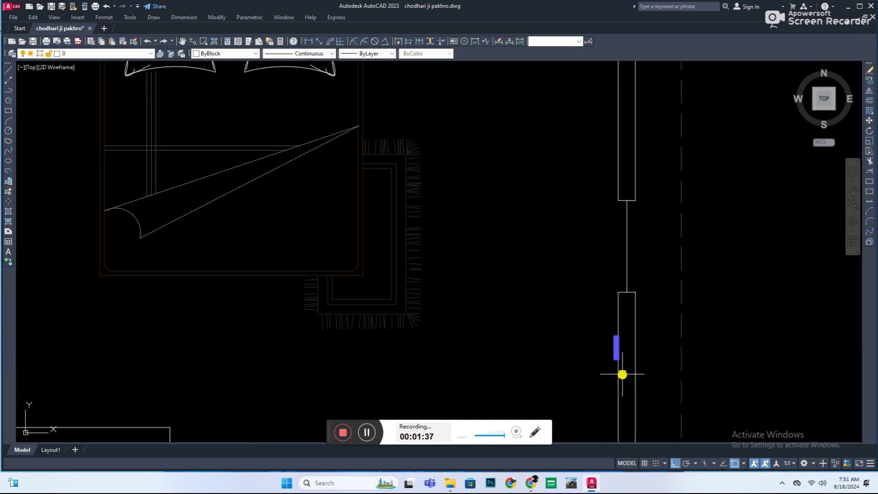
scroll(655, 291, down, 3)
scroll(627, 351, down, 2)
scroll(462, 333, up, 3)
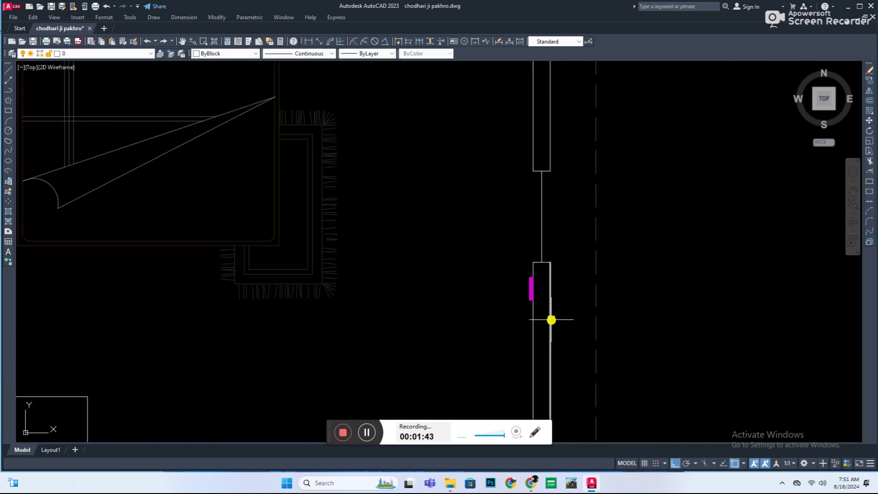
scroll(551, 320, up, 2)
scroll(691, 329, down, 3)
scroll(298, 324, up, 3)
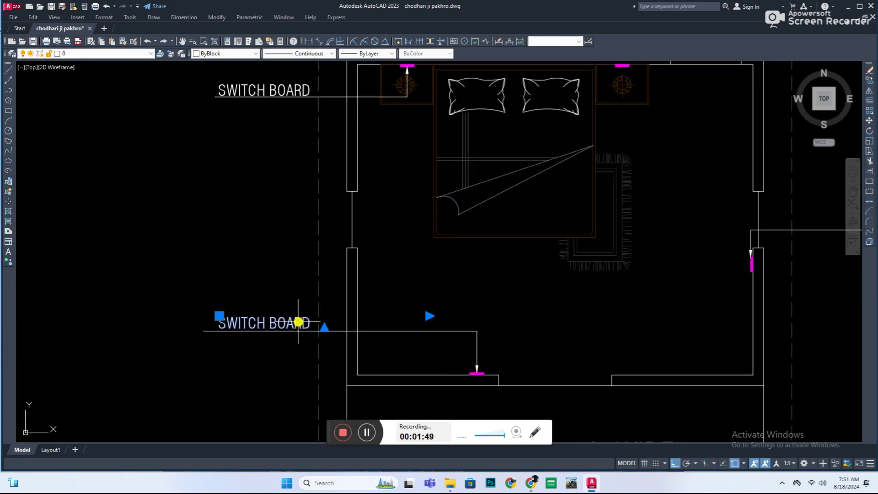
scroll(641, 331, up, 1)
key(F8)
scroll(549, 338, down, 3)
scroll(451, 304, up, 5)
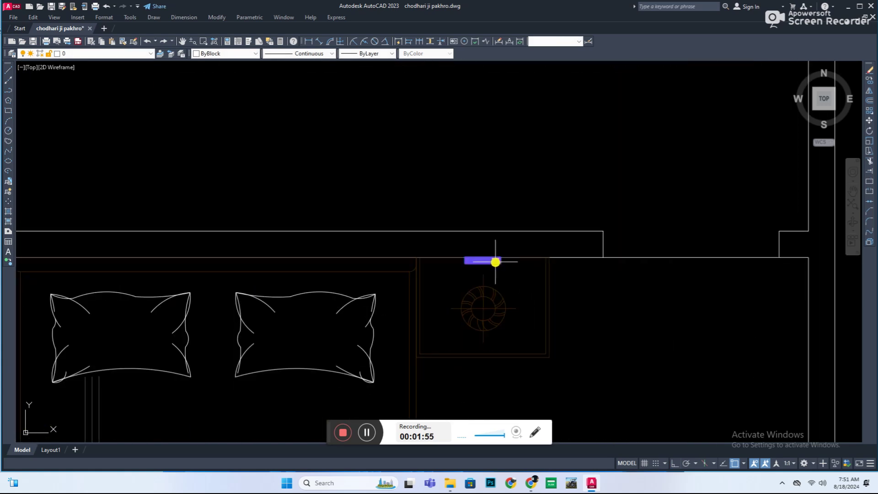
scroll(540, 279, down, 3)
scroll(545, 303, up, 1)
scroll(477, 292, up, 2)
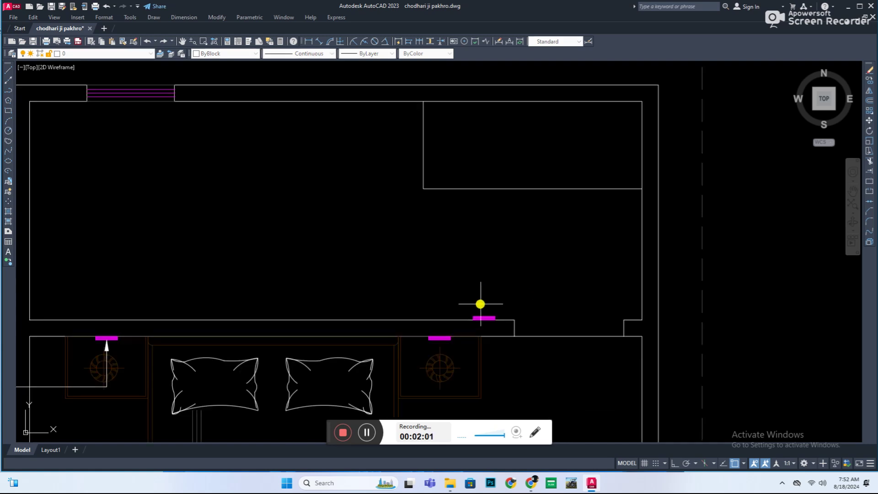
click(483, 258)
key(F8)
- Start the ceiling fan circle centred over the bed
scroll(525, 265, down, 3)
scroll(567, 311, up, 2)
scroll(640, 266, down, 2)
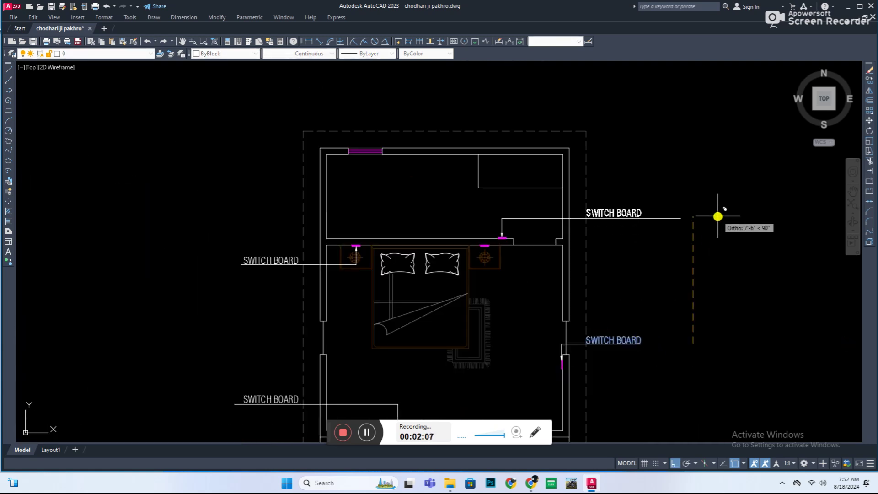
scroll(768, 307, down, 3)
scroll(496, 283, up, 5)
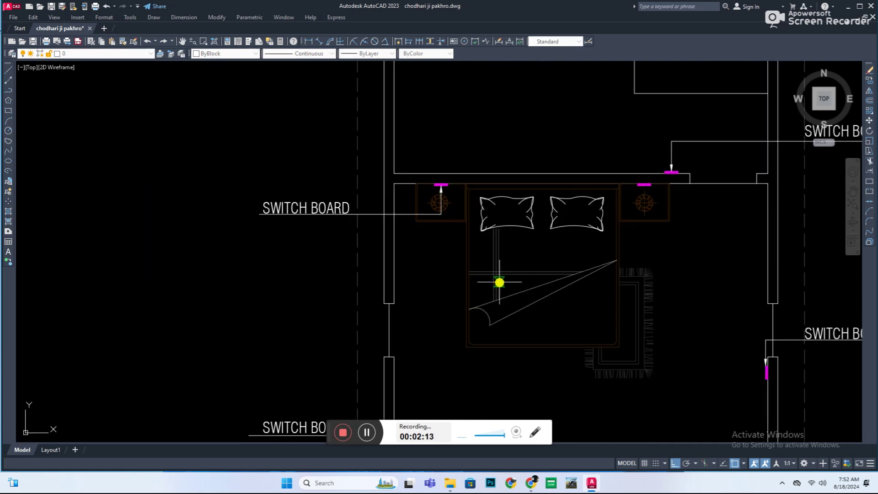
scroll(393, 245, up, 2)
scroll(606, 347, up, 2)
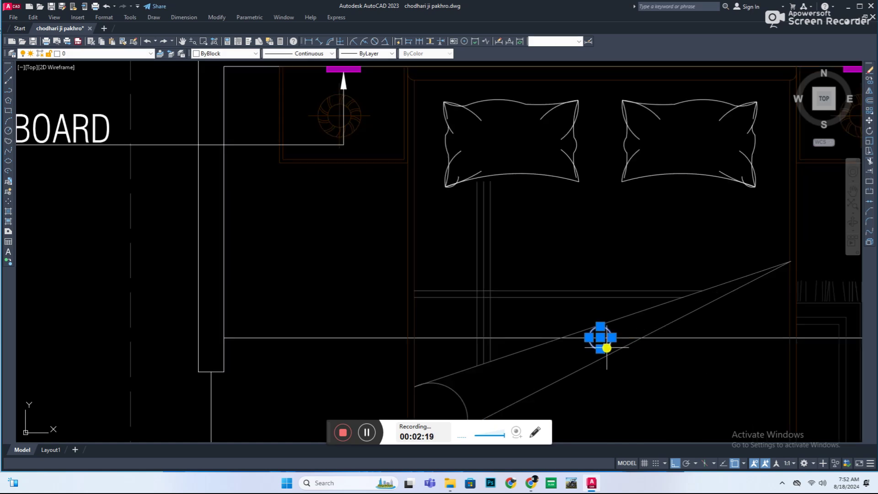
click(598, 337)
- Size the fan circle and colour the fan symbol magenta
scroll(612, 347, down, 4)
click(645, 379)
click(609, 346)
click(226, 53)
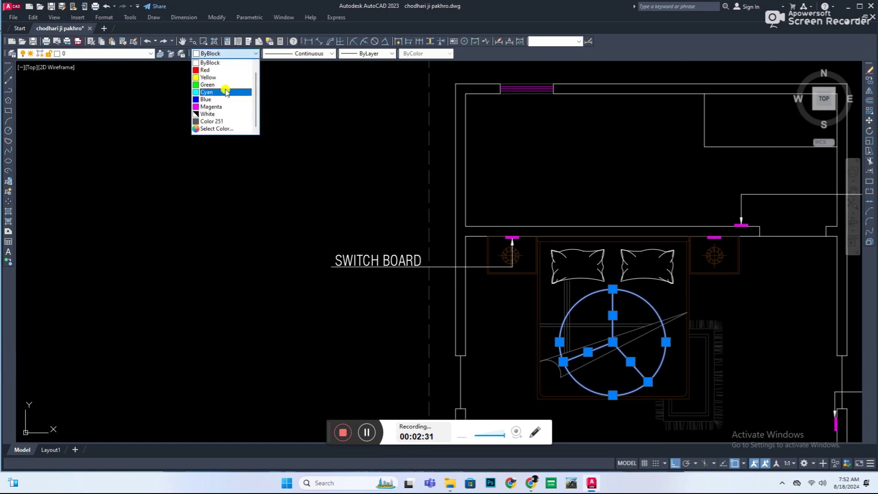
click(213, 106)
- Select the copied SWITCH BOARD label and start retyping it as CEILING FAN
scroll(533, 284, down, 4)
scroll(538, 284, up, 2)
scroll(534, 320, up, 2)
scroll(275, 347, down, 2)
click(194, 342)
scroll(194, 341, up, 4)
scroll(194, 306, down, 4)
scroll(194, 325, up, 2)
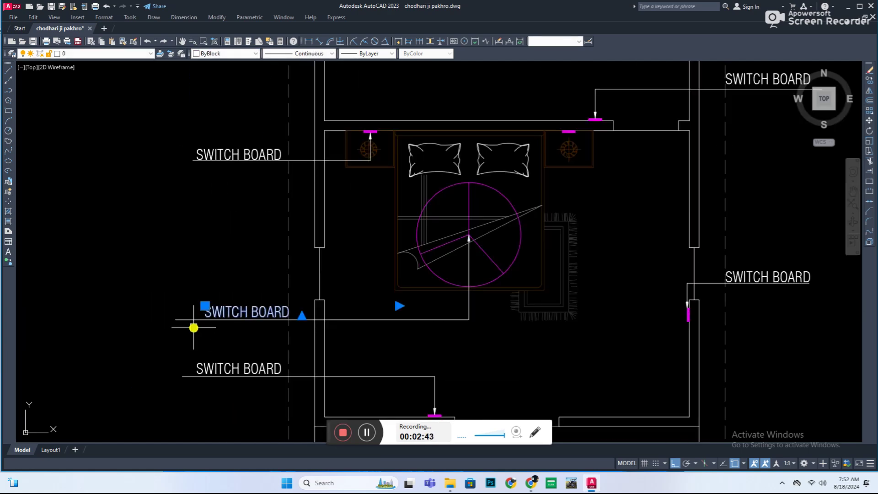
scroll(194, 325, up, 2)
double_click(221, 300)
text(ceili)
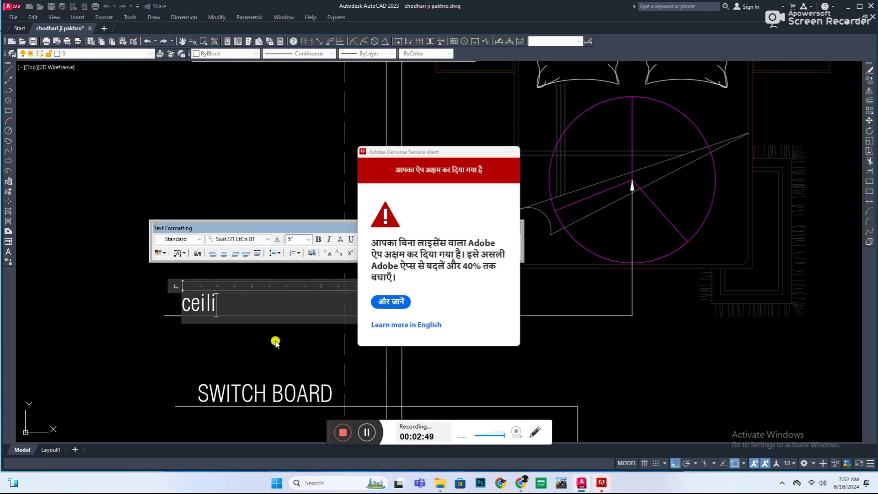
- Dismiss an Adobe licence alert and finish the CEILING FAN label
click(387, 334)
key(ctrl+w)
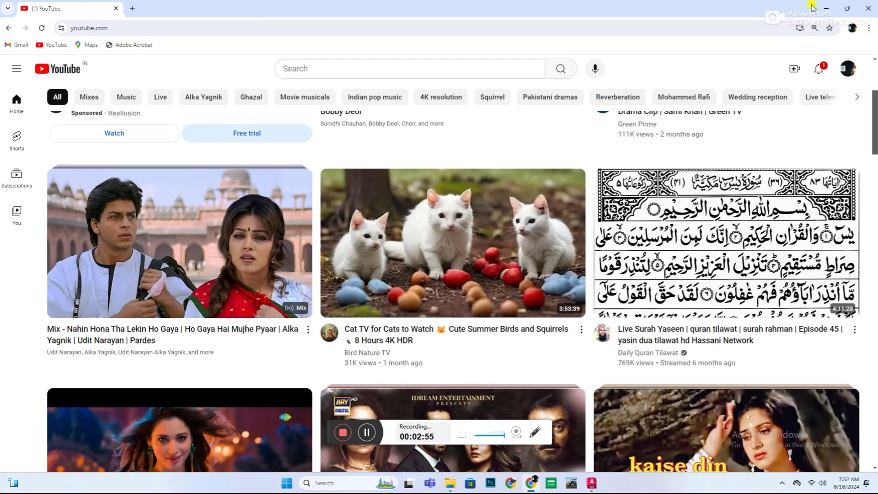
key(alt+Tab)
click(246, 357)
key(Escape)
scroll(388, 330, down, 6)
scroll(617, 357, up, 1)
mouse_move(406, 260)
middle_down()
mouse_move(460, 303)
mouse_move(447, 269)
middle_up()
- Drag the dividing line in the top room down with its grip
scroll(460, 304, up, 2)
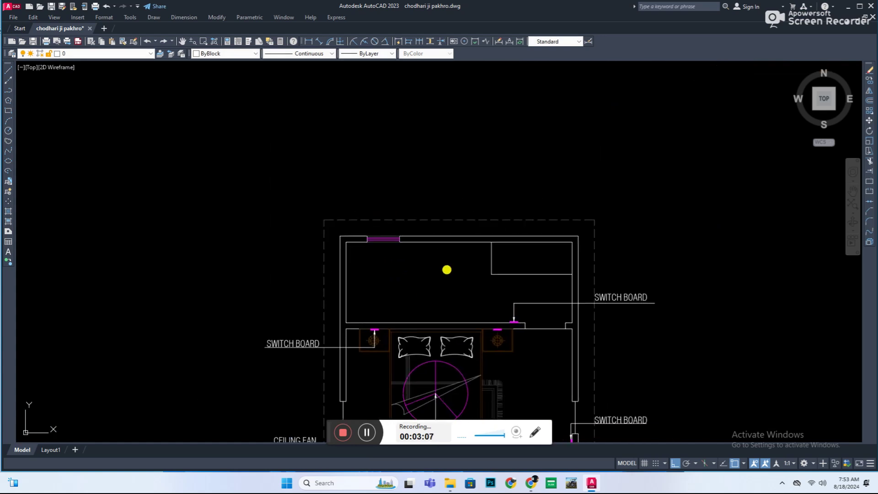
scroll(460, 263, up, 2)
click(488, 230)
drag(488, 230, 450, 282)
scroll(539, 268, up, 2)
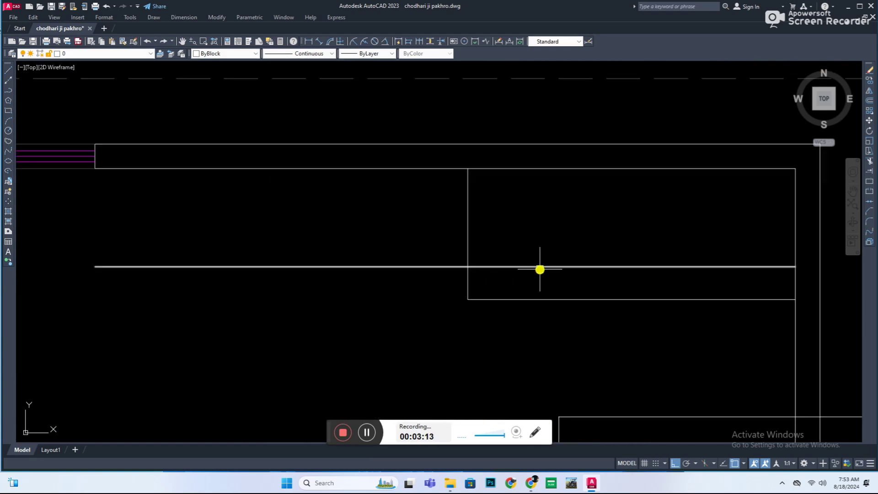
scroll(551, 264, up, 1)
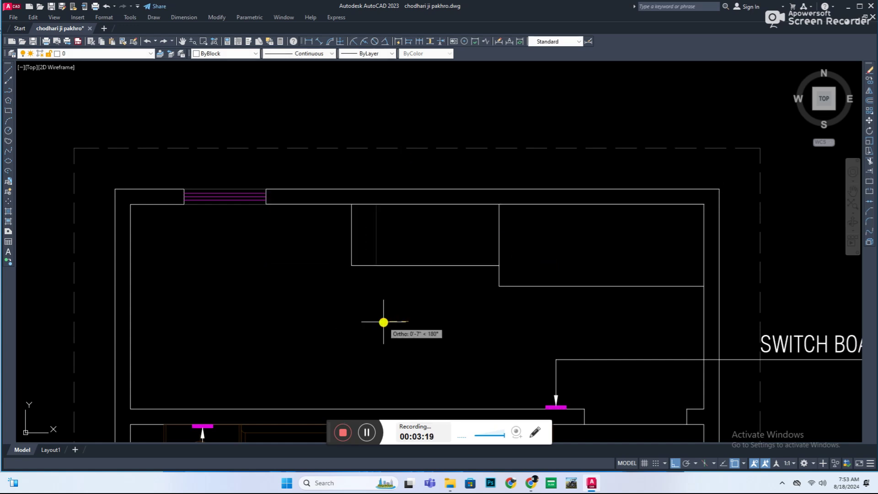
- Draw an oval washbasin ellipse inside the counter rectangle
scroll(470, 293, down, 4)
scroll(510, 250, up, 4)
scroll(397, 298, down, 2)
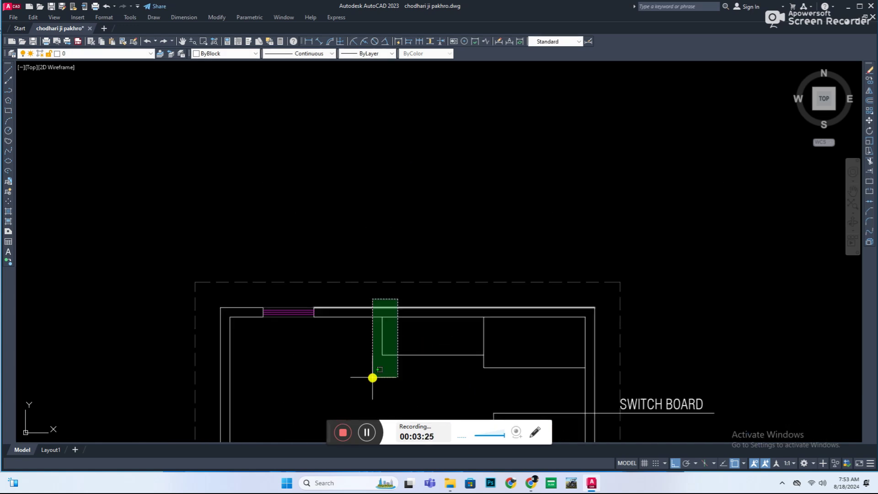
middle_drag(376, 319, 315, 264)
scroll(388, 283, up, 4)
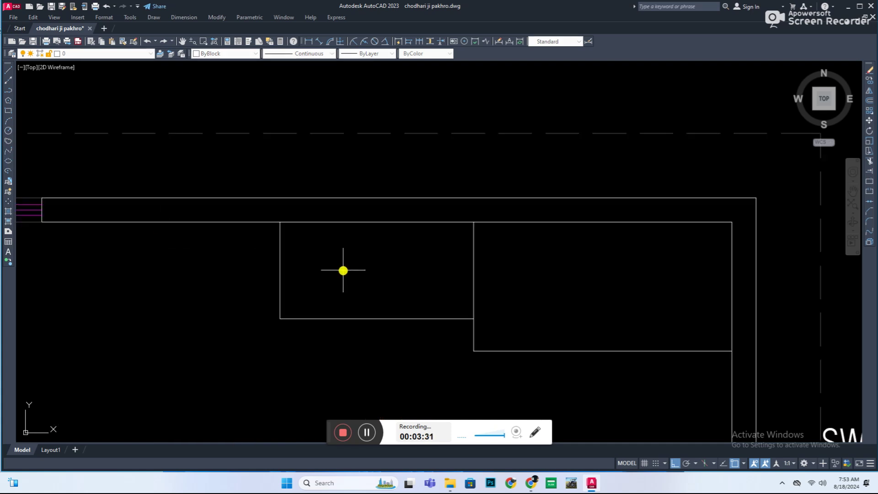
click(441, 270)
click(406, 263)
scroll(363, 290, down, 4)
scroll(368, 302, up, 4)
scroll(337, 315, up, 4)
scroll(454, 334, down, 8)
middle_drag(454, 335, 493, 291)
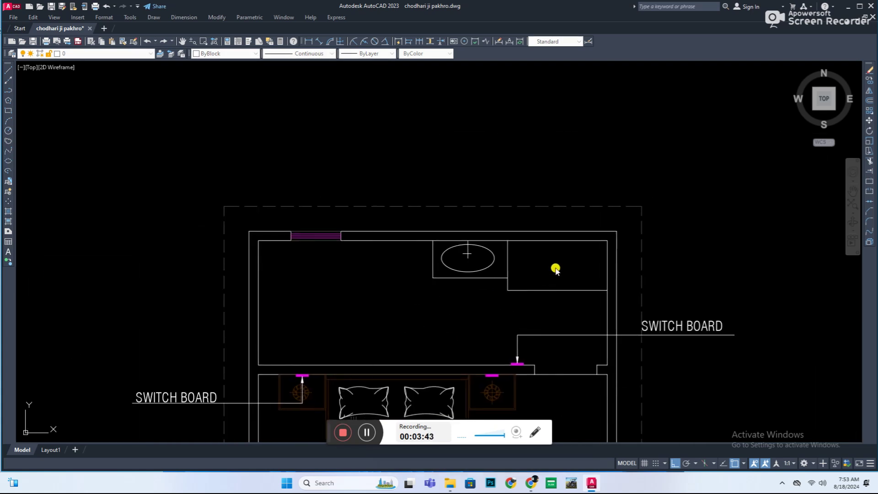
- Change the bath compartment hatch to ACAD_ISO02W100 with a 90° angle
click(560, 278)
click(722, 190)
click(389, 102)
double_click(390, 122)
click(663, 207)
text(90)
key(Return)
key(Escape)
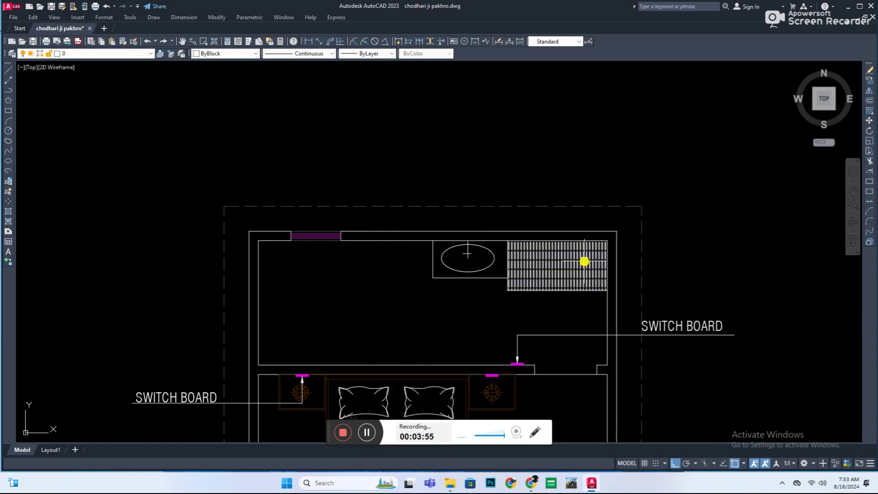
scroll(424, 287, down, 3)
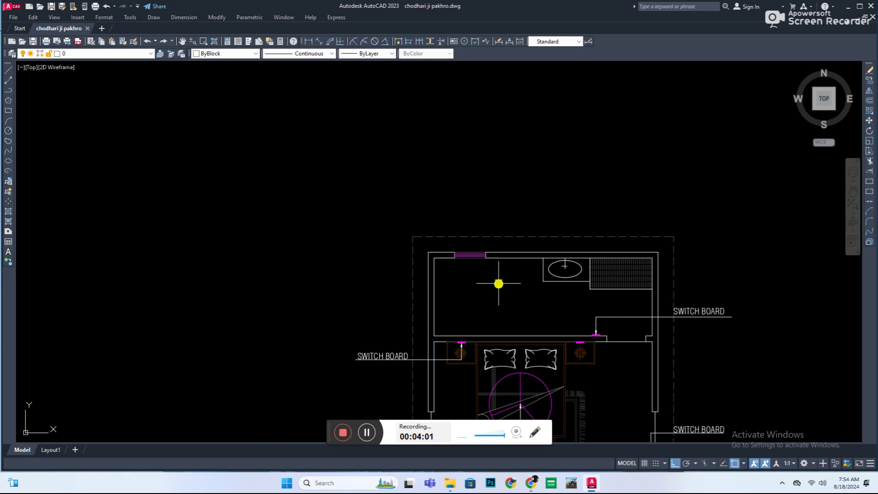
scroll(498, 283, up, 2)
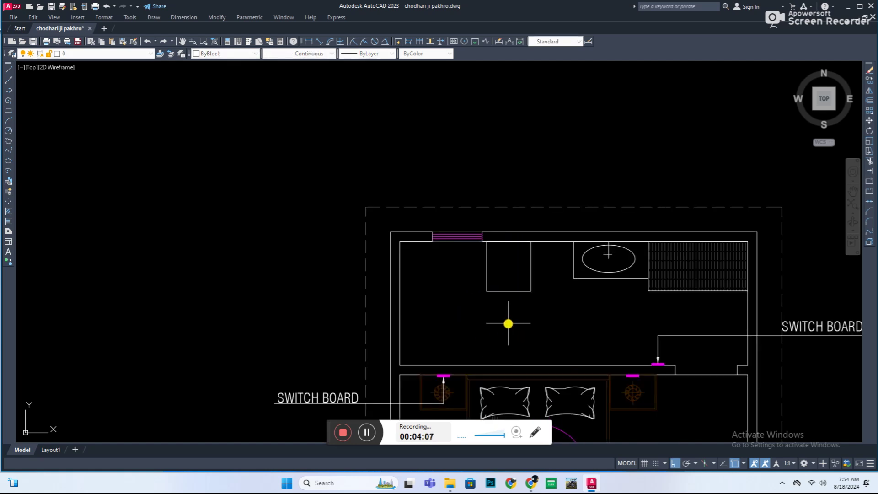
- Undo the accidental move of the wall line
key(ctrl+z)
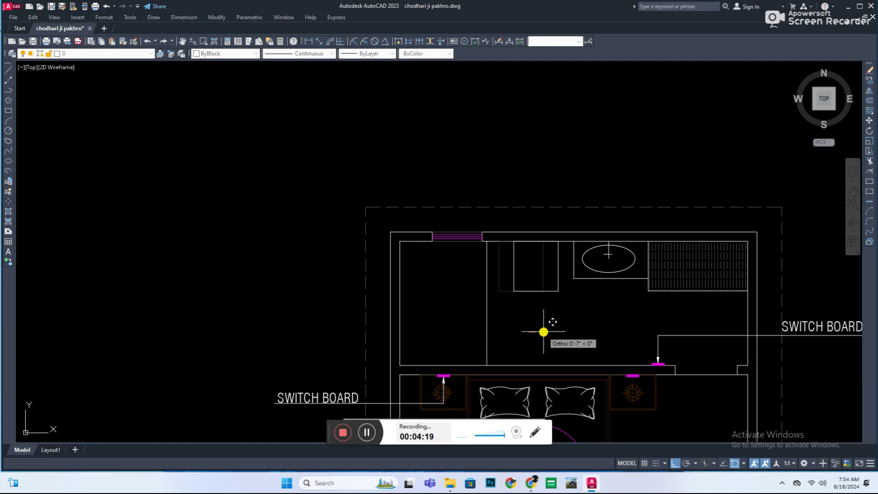
scroll(545, 261, up, 3)
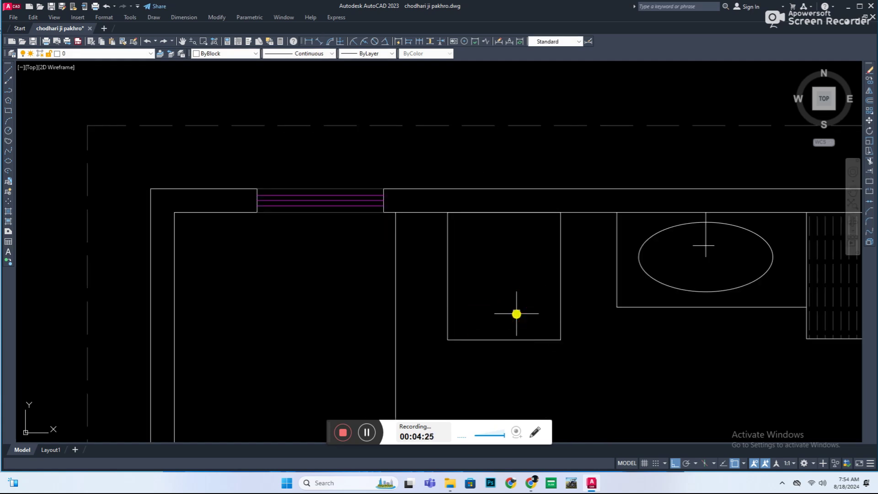
scroll(544, 308, down, 3)
- Save the drawing and zoom around the washbasin area
key(ctrl+s)
scroll(509, 293, up, 2)
scroll(522, 314, down, 4)
scroll(568, 334, up, 4)
scroll(533, 261, up, 2)
scroll(571, 327, down, 3)
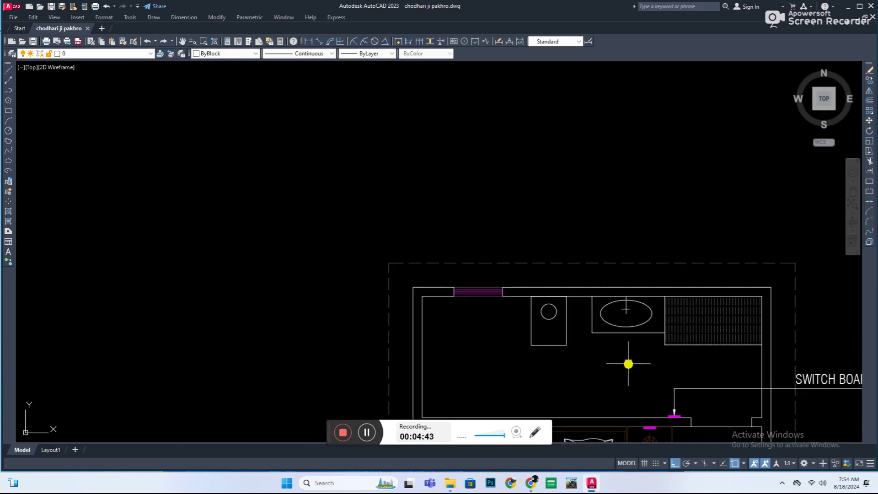
scroll(628, 363, down, 2)
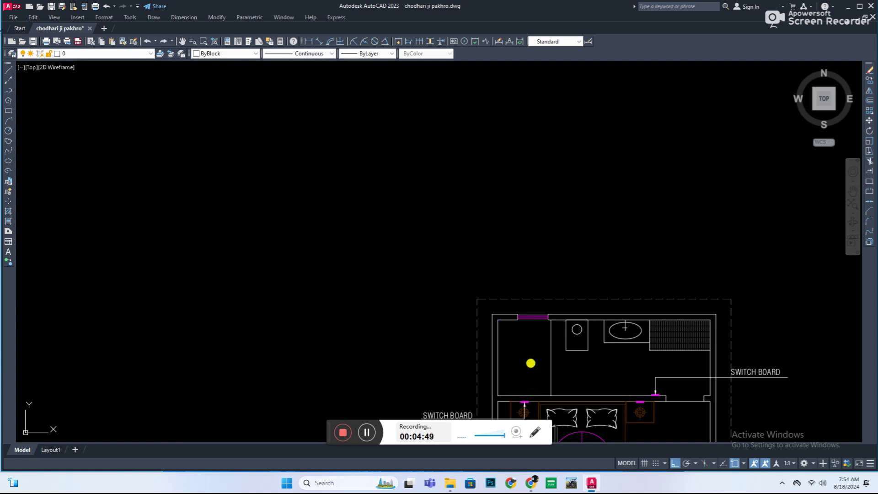
scroll(508, 366, up, 2)
scroll(507, 363, up, 3)
scroll(518, 347, down, 3)
scroll(503, 329, up, 2)
scroll(512, 331, up, 2)
scroll(518, 332, up, 4)
- Select an existing SWITCH BOARD label together with its leader
scroll(503, 297, down, 5)
scroll(525, 329, up, 2)
click(523, 311)
scroll(503, 352, down, 4)
scroll(534, 308, up, 3)
scroll(640, 334, down, 3)
middle_drag(666, 337, 566, 317)
click(554, 320)
- Place a SWITCH BOARD label whose leader bends from the washbasin switch
scroll(640, 286, down, 3)
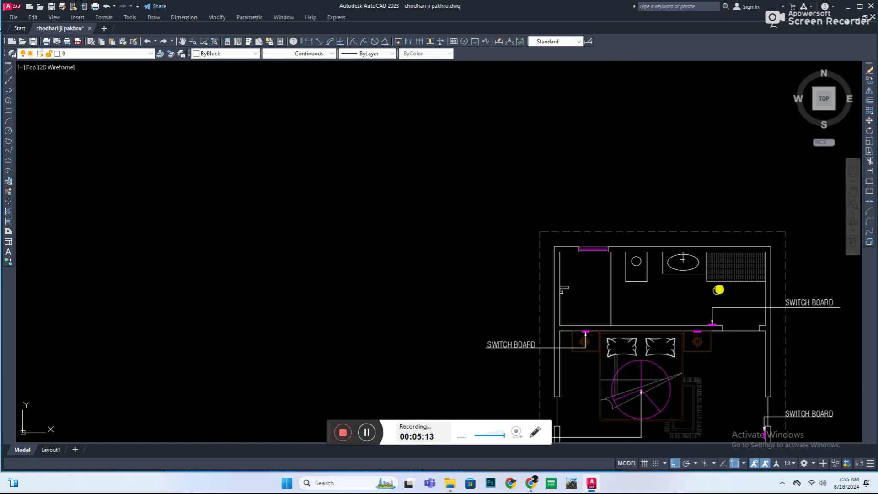
scroll(631, 286, down, 3)
scroll(640, 295, up, 2)
scroll(603, 279, up, 5)
scroll(567, 266, up, 4)
scroll(541, 269, up, 4)
scroll(508, 293, down, 6)
scroll(489, 292, down, 4)
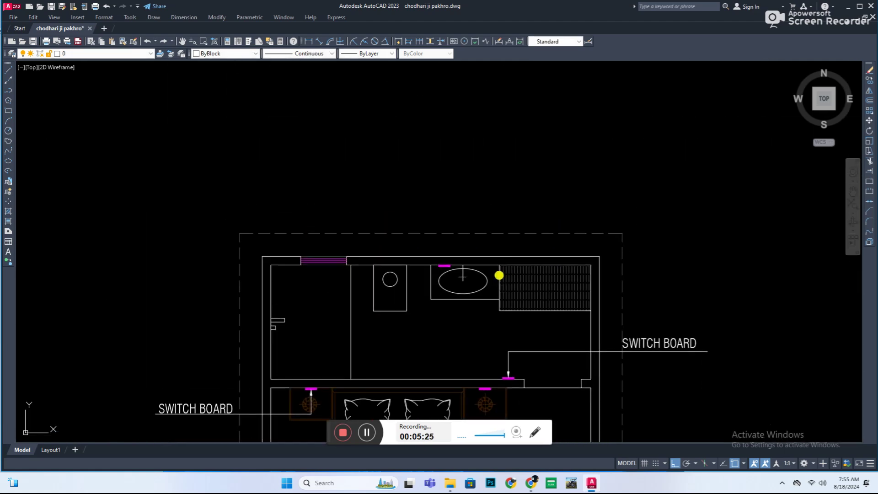
scroll(491, 269, up, 3)
click(398, 293)
scroll(411, 237, down, 5)
click(408, 190)
click(608, 208)
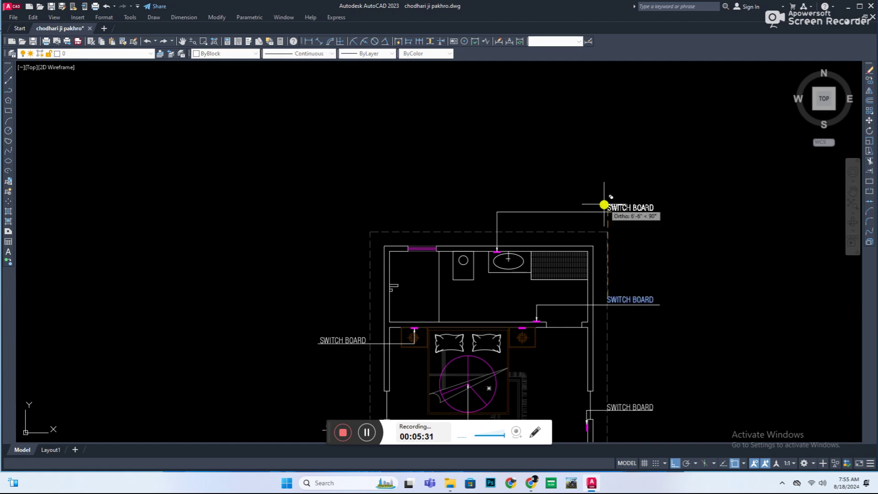
scroll(715, 213, up, 1)
scroll(595, 205, down, 5)
scroll(555, 319, up, 4)
- Pan and zoom to bring the bedroom and veranda into view
middle_drag(555, 320, 608, 208)
scroll(576, 230, up, 1)
scroll(576, 231, up, 1)
scroll(441, 326, up, 2)
scroll(385, 340, up, 2)
scroll(380, 337, up, 2)
scroll(380, 337, up, 2)
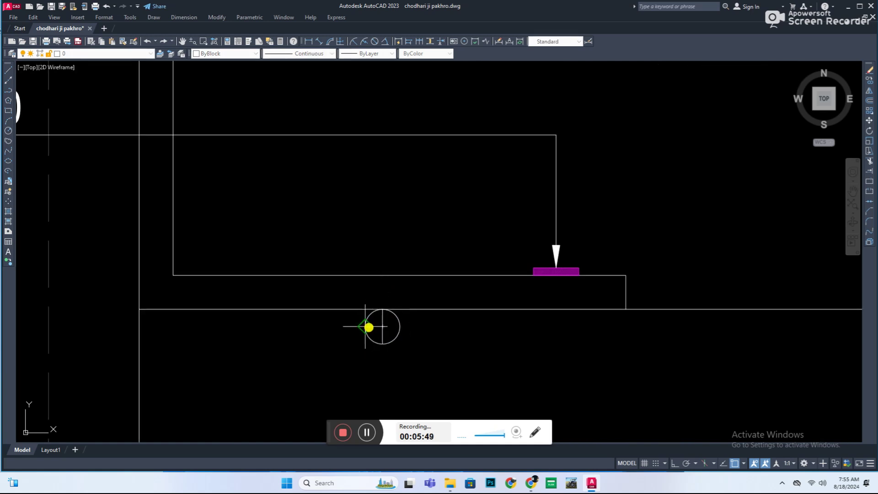
- Change the veranda circle symbol's colour to Yellow
click(400, 326)
click(224, 53)
click(215, 92)
scroll(334, 256, down, 3)
scroll(467, 347, up, 2)
scroll(437, 288, up, 2)
scroll(186, 278, down, 3)
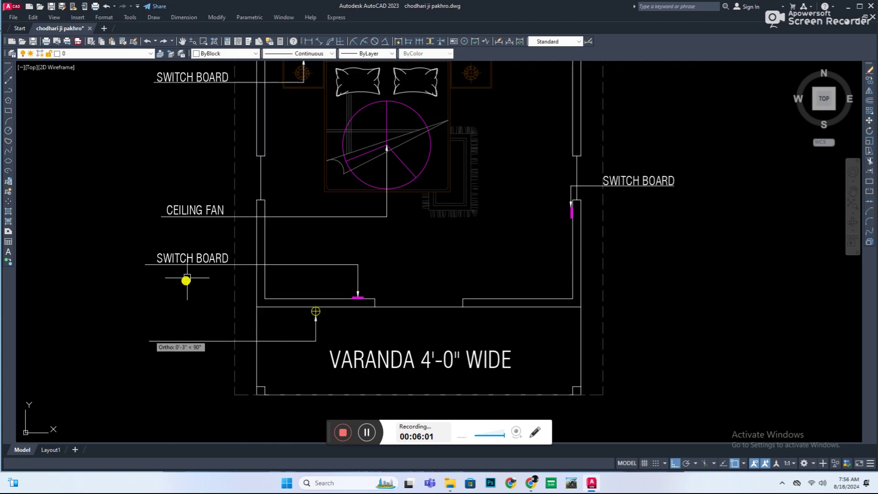
scroll(186, 355, up, 2)
- Edit the copied label's text to read WALL LIGHT
double_click(198, 315)
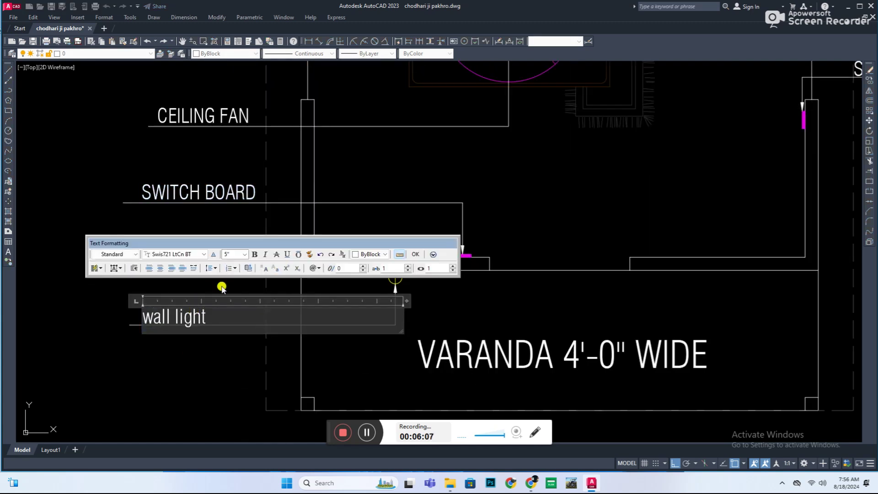
click(188, 373)
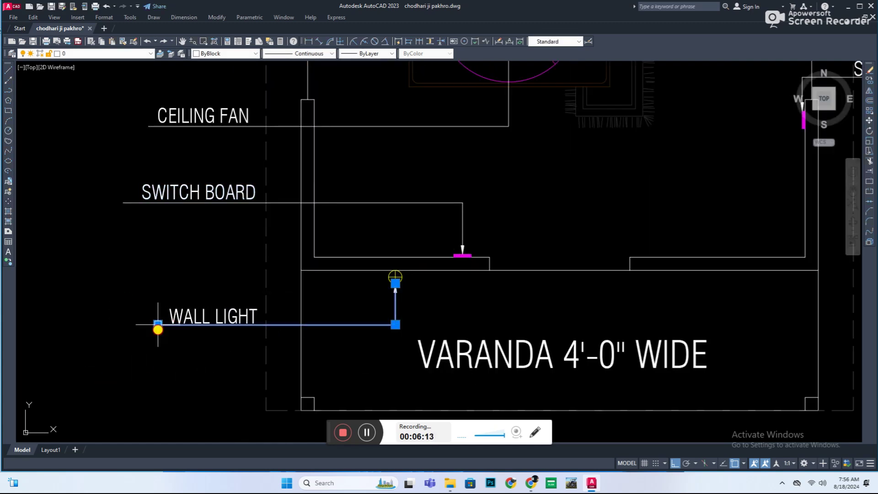
scroll(158, 329, up, 2)
- Turn the yellow circle into a block using the BLOCK command
key(b)
key(Return)
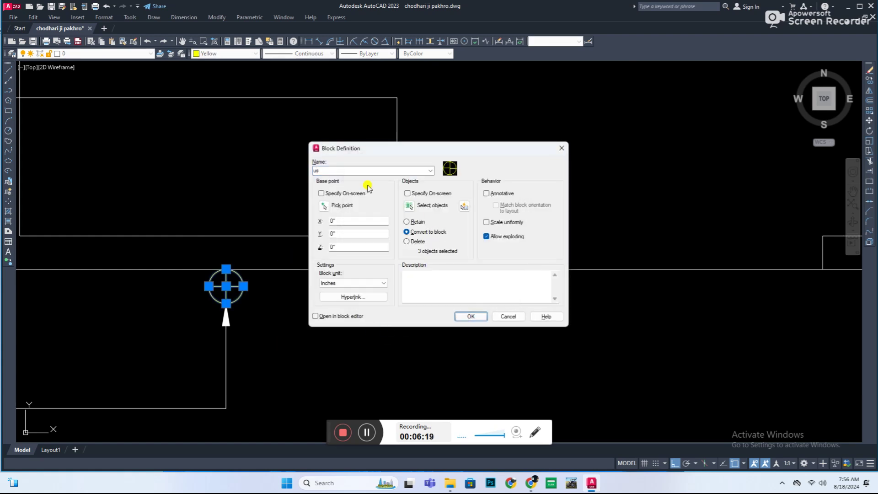
key(Return)
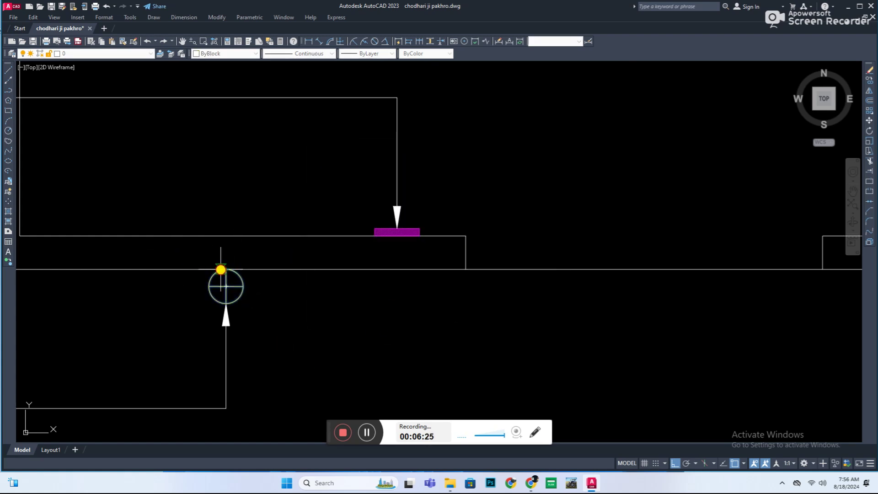
scroll(226, 272, down, 4)
- Zoom and pan across the plan toward the bedroom's left bedside switch
scroll(547, 279, down, 2)
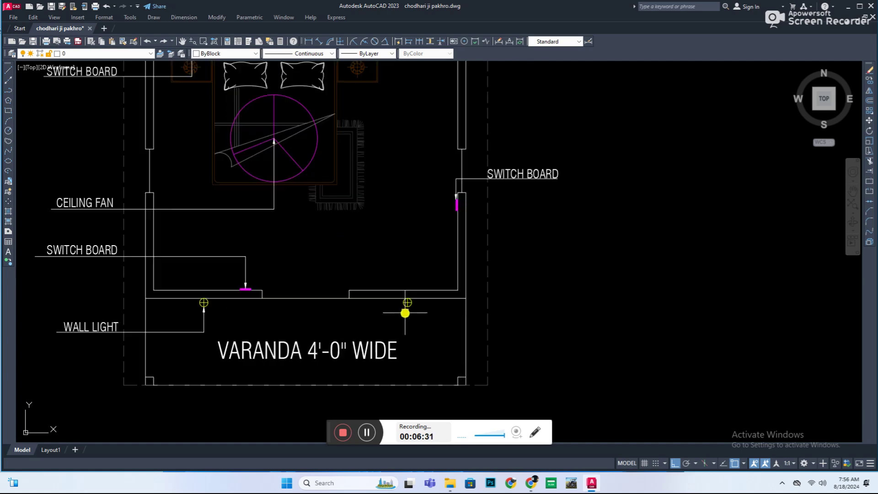
scroll(421, 311, up, 2)
scroll(654, 338, down, 2)
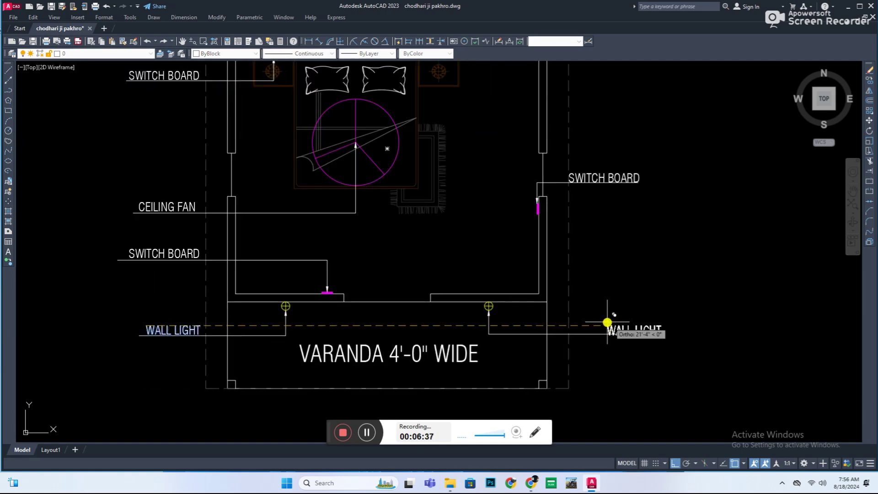
scroll(607, 322, up, 2)
scroll(632, 369, up, 3)
scroll(646, 363, down, 6)
scroll(727, 378, down, 3)
scroll(727, 378, up, 1)
scroll(410, 321, up, 7)
scroll(377, 350, down, 5)
scroll(423, 363, up, 5)
scroll(435, 369, up, 4)
scroll(434, 368, down, 6)
scroll(425, 255, up, 3)
scroll(424, 255, down, 4)
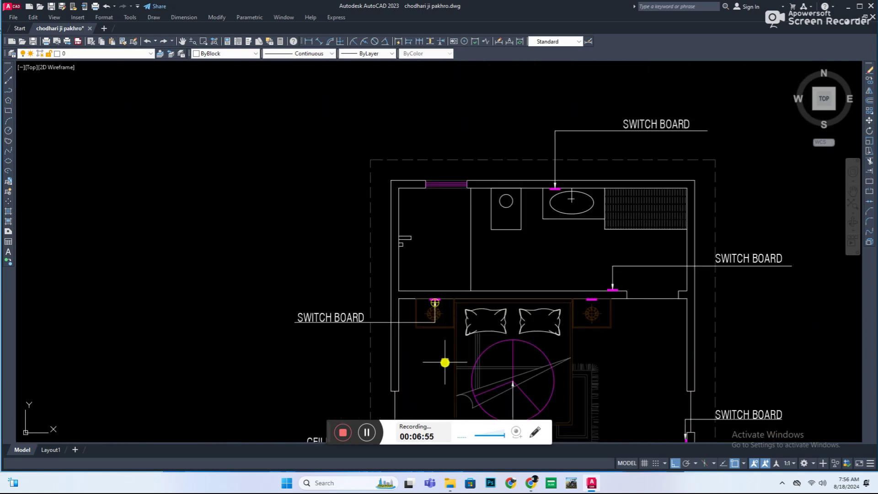
scroll(448, 362, up, 4)
scroll(424, 317, up, 2)
scroll(421, 260, up, 2)
- Draw a leader up from the left bedside switch and move the label text onto it
click(459, 261)
scroll(459, 262, down, 3)
click(460, 163)
scroll(208, 163, up, 1)
click(353, 147)
scroll(343, 289, down, 4)
scroll(372, 358, up, 4)
scroll(412, 348, up, 3)
- Deselect the wall light and save the drawing
key(Escape)
scroll(402, 221, down, 3)
key(ctrl+s)
scroll(481, 300, up, 2)
scroll(587, 253, down, 2)
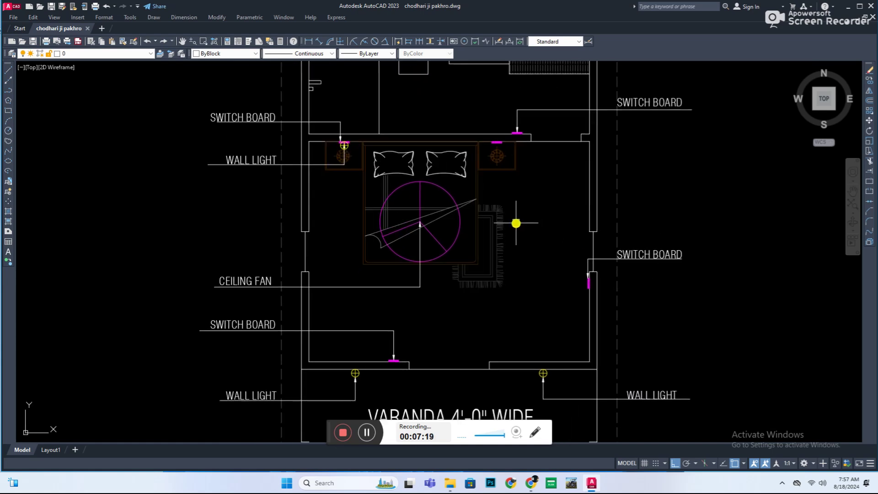
- Place a wall light at the washbasin switch board
scroll(526, 366, up, 3)
scroll(548, 366, down, 3)
scroll(515, 274, up, 3)
click(450, 247)
scroll(591, 298, down, 3)
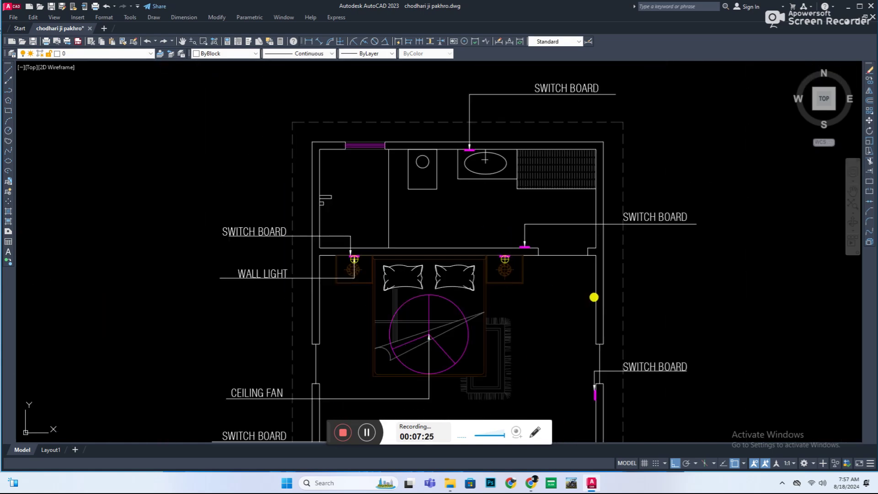
scroll(591, 298, up, 4)
scroll(526, 264, down, 2)
scroll(454, 249, down, 1)
scroll(396, 238, up, 1)
scroll(396, 237, down, 1)
scroll(682, 260, down, 1)
scroll(488, 284, down, 2)
scroll(481, 354, down, 1)
scroll(549, 310, up, 1)
scroll(590, 151, up, 1)
scroll(571, 192, down, 1)
scroll(560, 206, up, 1)
scroll(562, 251, down, 1)
- Save the drawing
key(ctrl+s)
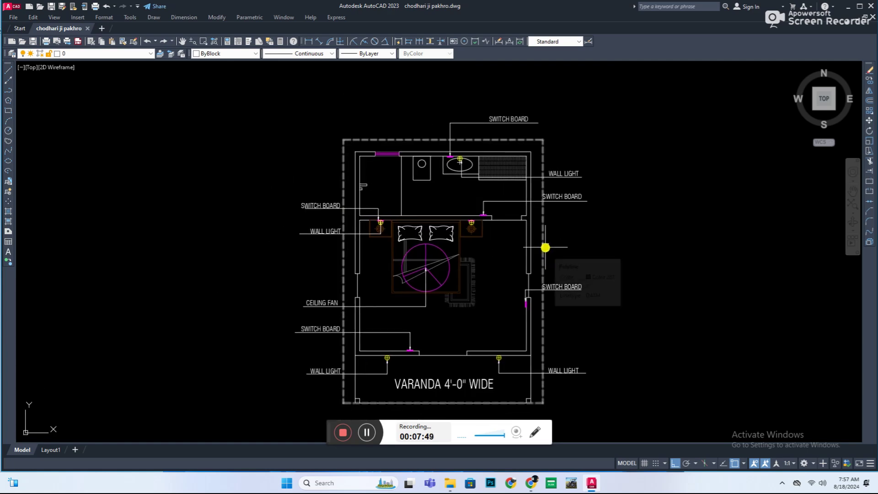
scroll(366, 201, up, 2)
scroll(570, 200, up, 2)
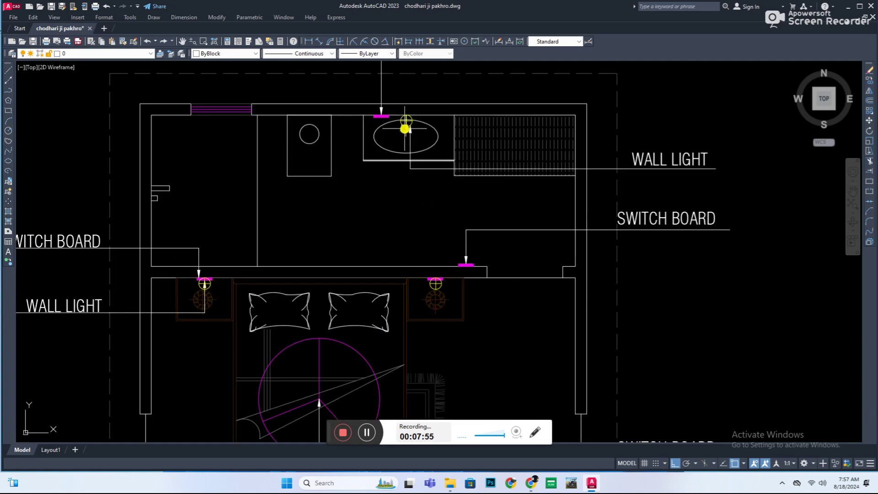
scroll(391, 312, up, 2)
scroll(506, 280, down, 4)
- Add a wall light on the bathroom's lower wall with a leader and WALL LIGHT label
click(415, 263)
scroll(455, 288, up, 1)
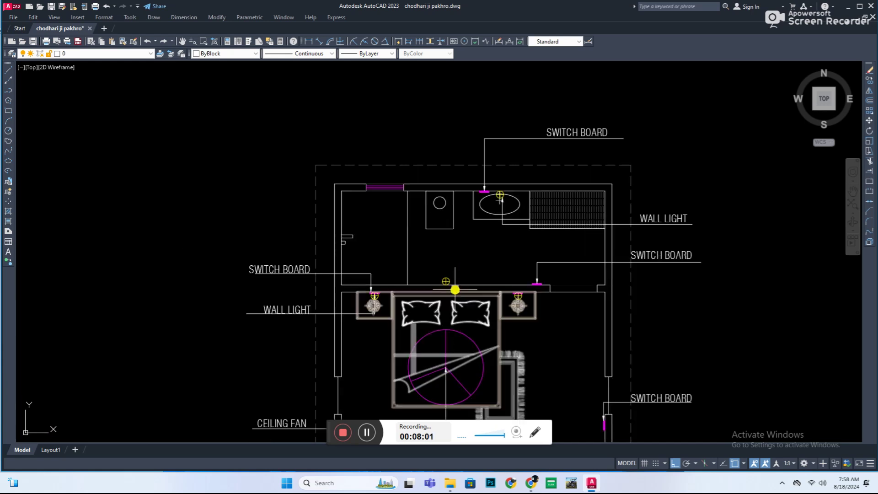
scroll(444, 275, up, 1)
click(129, 233)
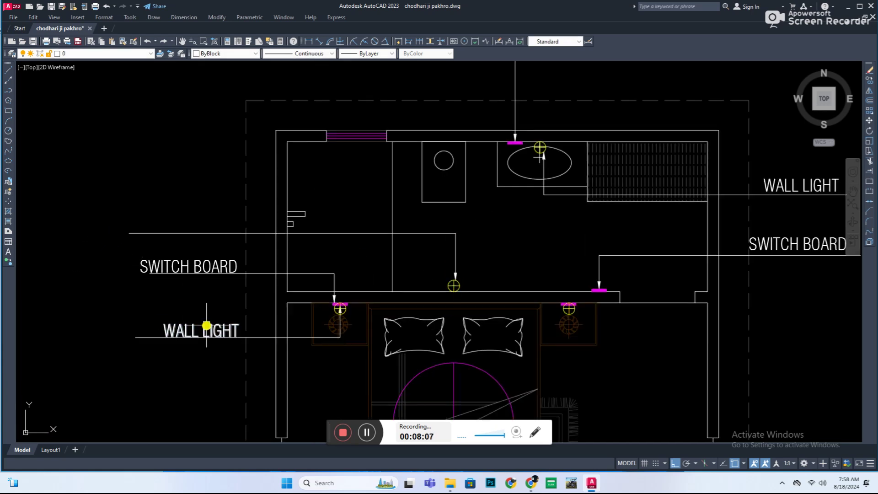
click(190, 218)
scroll(411, 280, down, 1)
scroll(452, 265, up, 1)
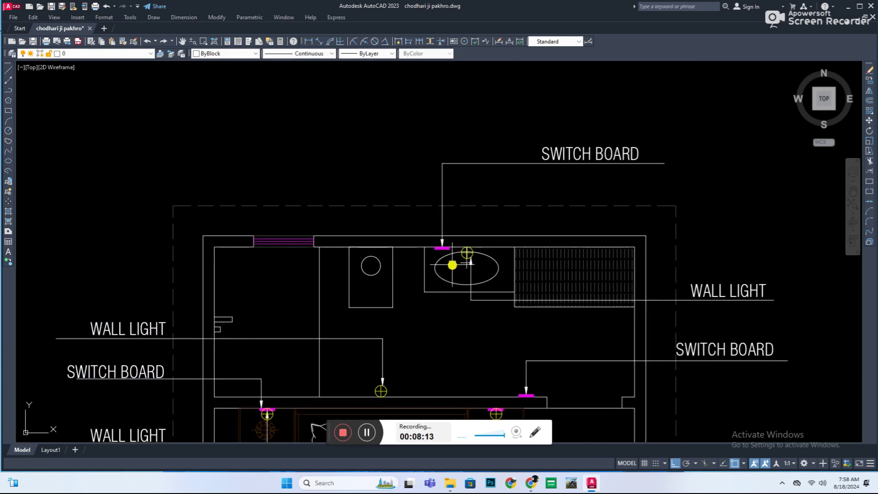
- Fix the leader's left end and retype the copied WALL LIGHT label as WASHBASIN
click(73, 269)
middle_drag(105, 328, 221, 327)
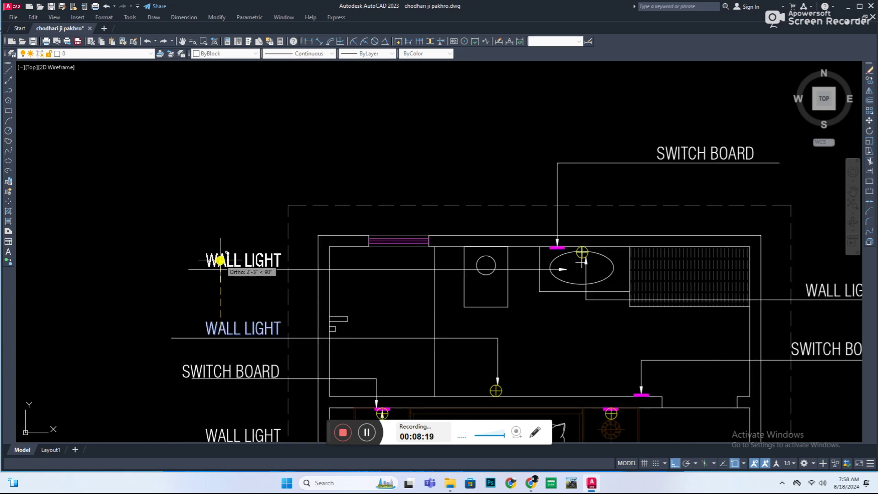
double_click(219, 259)
text(washbasin)
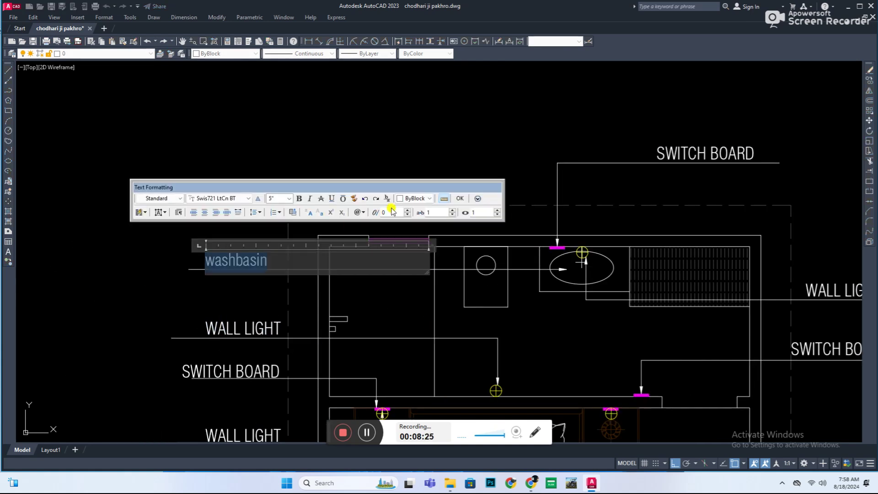
click(231, 298)
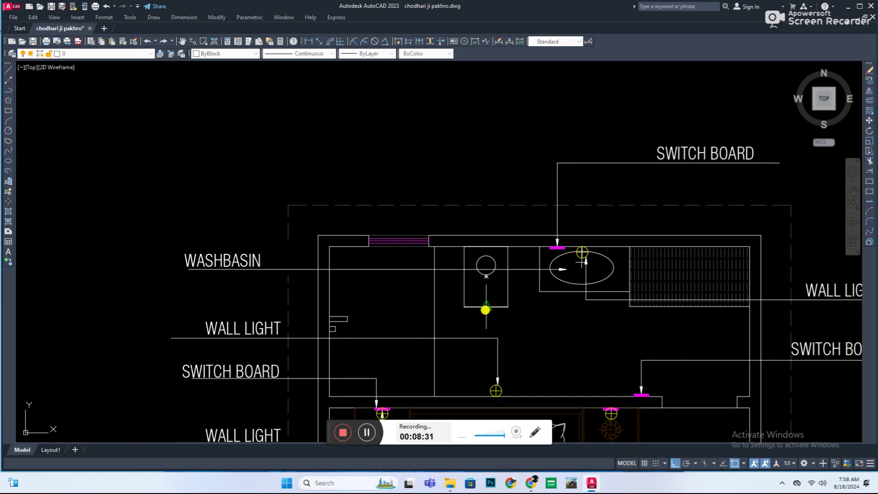
- Change the second WASHBASIN copy into the TOILET SEAT label
double_click(220, 298)
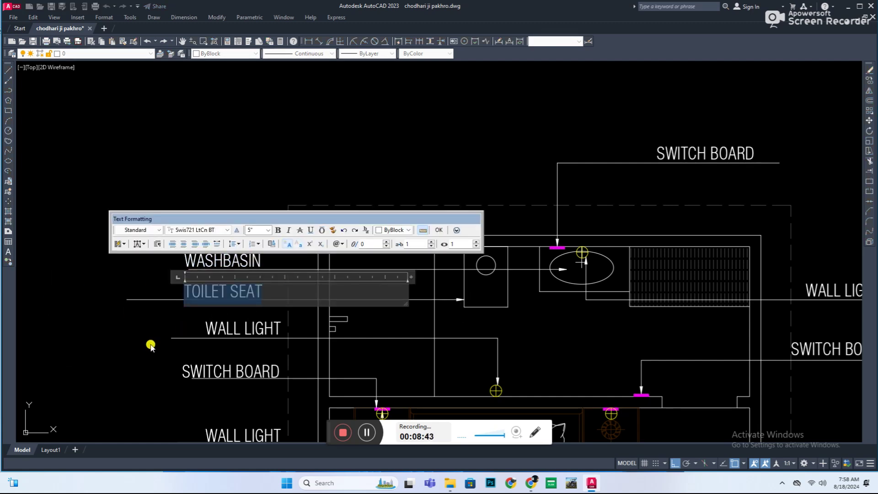
click(181, 330)
scroll(320, 302, down, 3)
scroll(338, 308, up, 2)
scroll(340, 292, up, 2)
- Place a label copy above the right WALL LIGHT and rename it WARDROBE
click(582, 259)
double_click(528, 252)
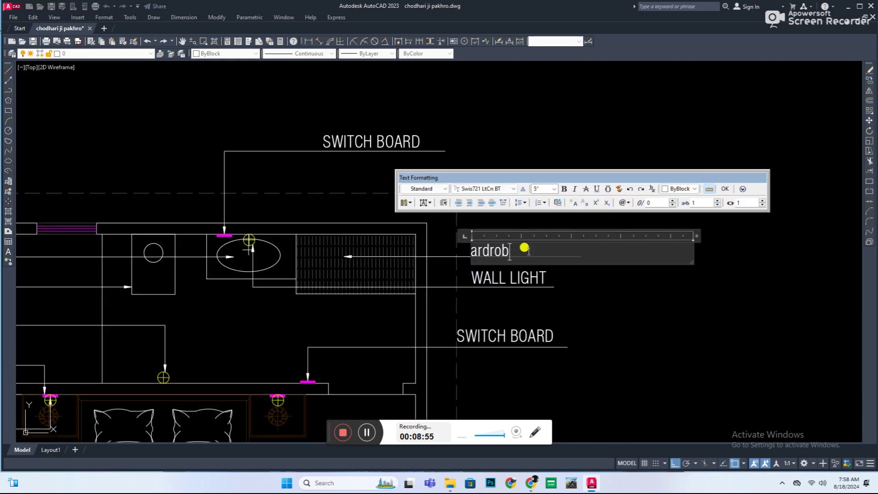
text(WARDROBE)
click(595, 225)
scroll(639, 280, down, 2)
scroll(386, 251, down, 2)
scroll(399, 301, up, 4)
- Place a spare WASHBASIN label copy above the original and start editing its text
middle_drag(399, 301, 447, 260)
scroll(447, 261, up, 2)
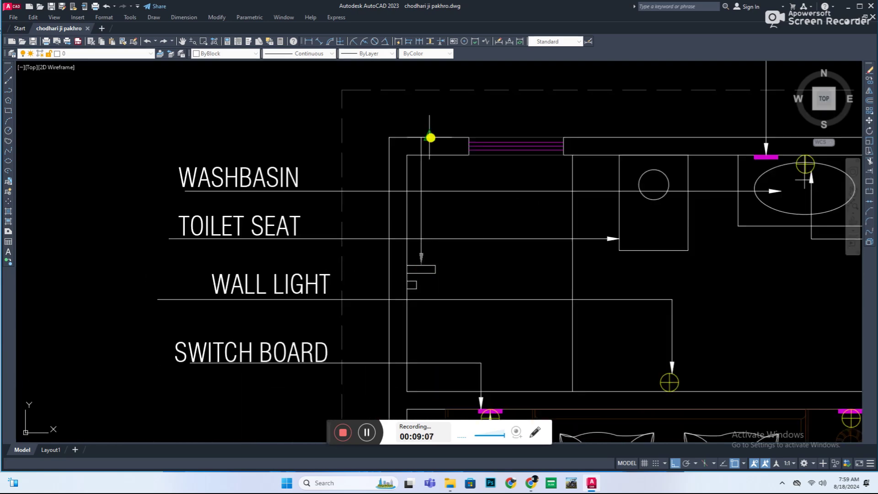
middle_drag(302, 138, 421, 135)
click(339, 174)
scroll(379, 205, up, 2)
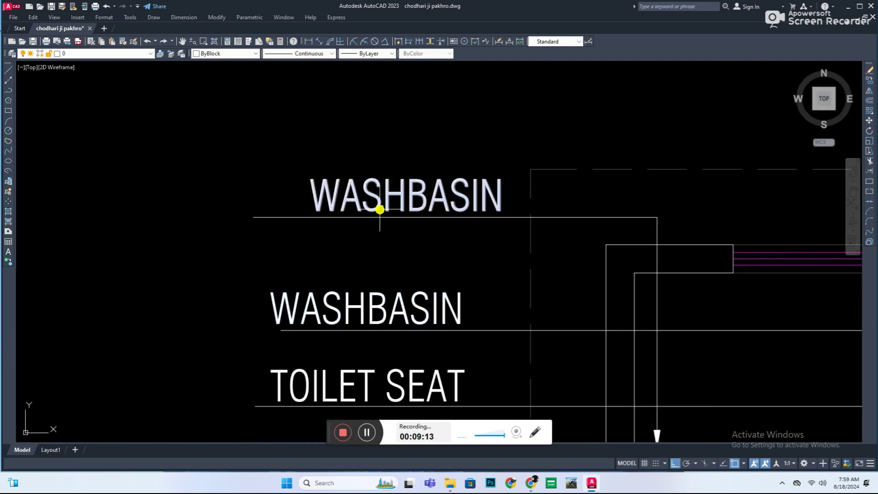
scroll(233, 273, down, 2)
double_click(425, 193)
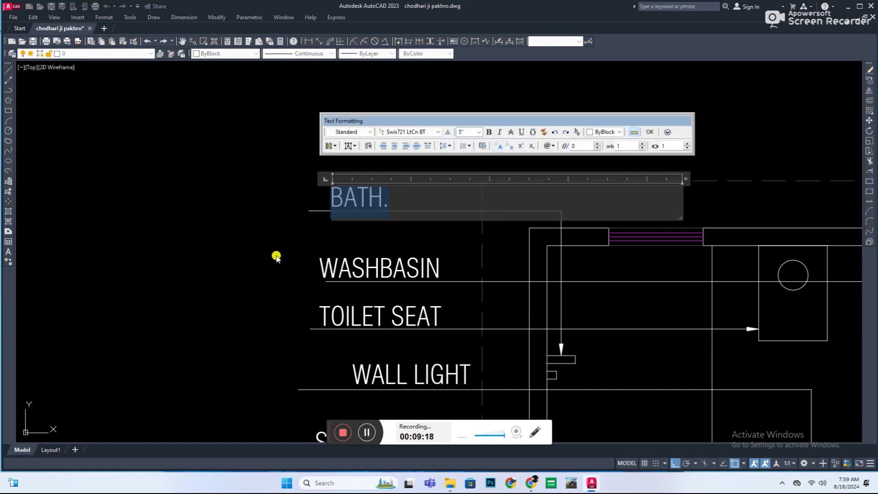
- Confirm the BATH label and move it with its leader into the bath compartment
click(276, 257)
scroll(276, 257, down, 2)
key(m)
key(space)
click(116, 383)
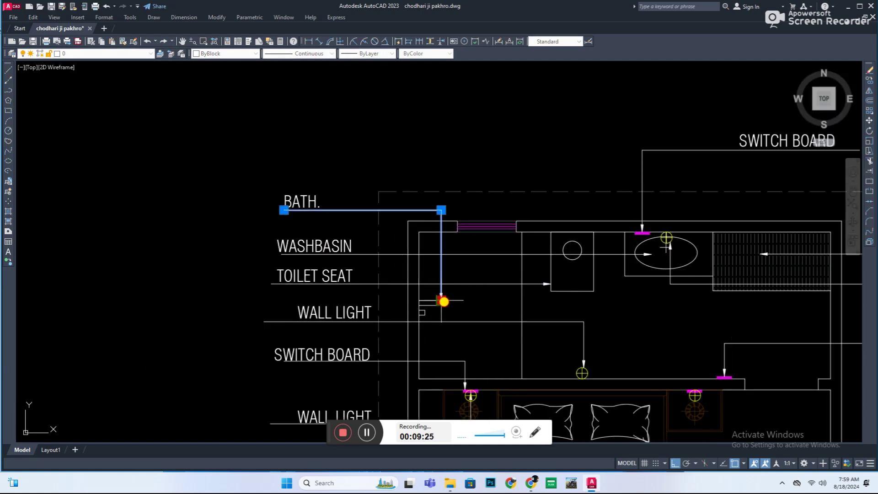
- Copy the right bedside wall light onto the bedroom's right wall
scroll(567, 310, down, 2)
mouse_move(522, 242)
middle_down()
mouse_move(562, 243)
mouse_move(545, 243)
mouse_move(513, 282)
middle_up()
scroll(384, 225, up, 2)
click(412, 202)
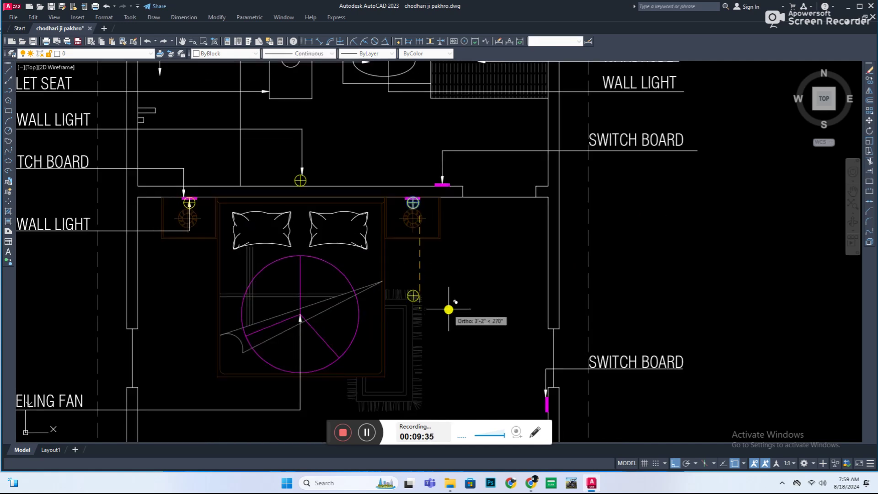
click(490, 280)
scroll(489, 280, up, 3)
click(625, 232)
- Review the finished plan and save the drawing with Ctrl+S
scroll(505, 293, down, 2)
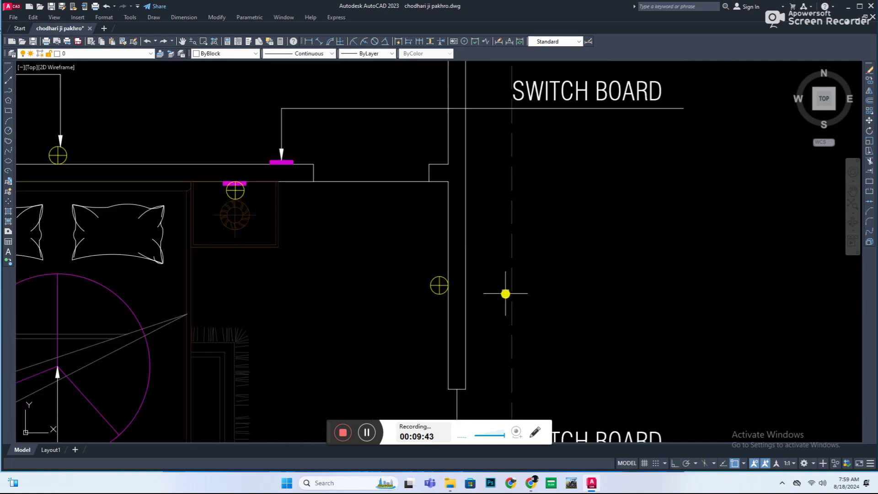
scroll(416, 291, down, 5)
scroll(355, 294, up, 1)
scroll(466, 270, up, 1)
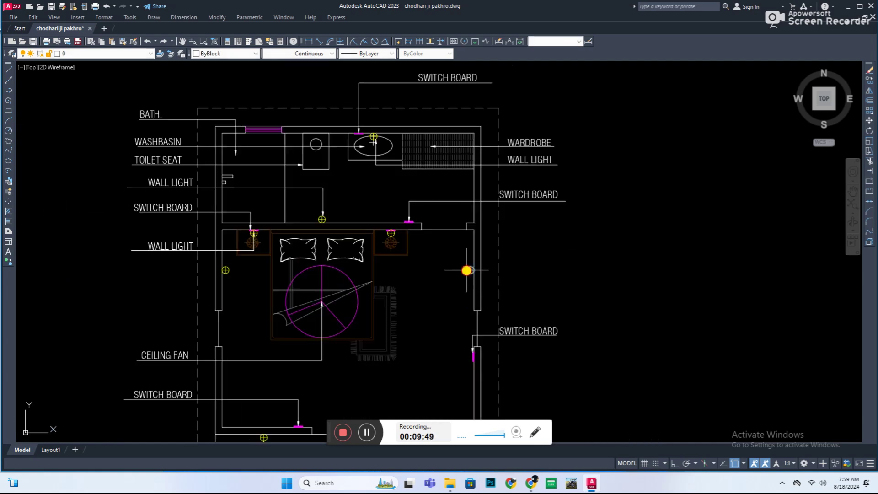
scroll(236, 275, down, 1)
scroll(438, 317, up, 1)
scroll(515, 280, down, 2)
key(ctrl+s)
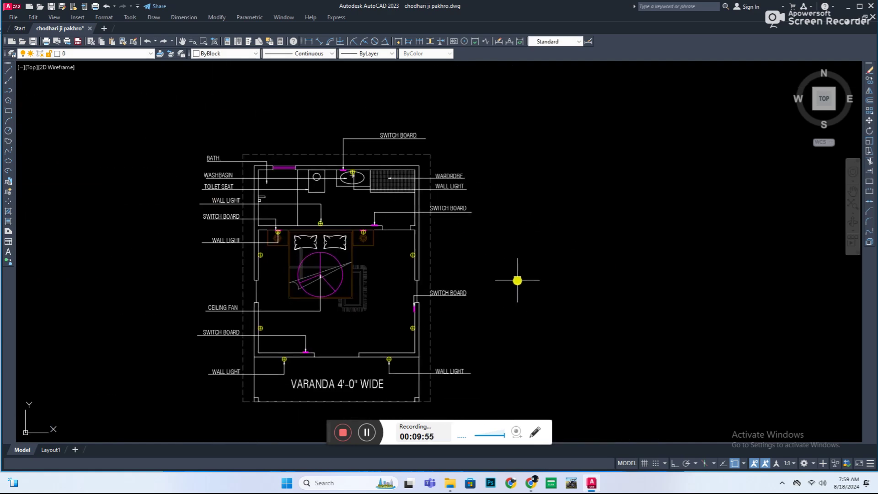